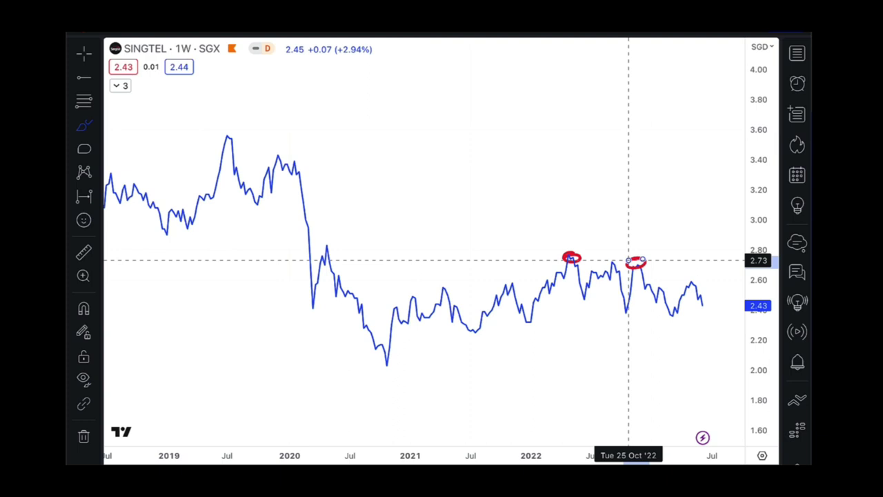
- Circle the early-2020 peak, the small 2022 peak and the early-2019 dip, then switch Singtel to candlesticks
left_click_drag(331, 247, 315, 253)
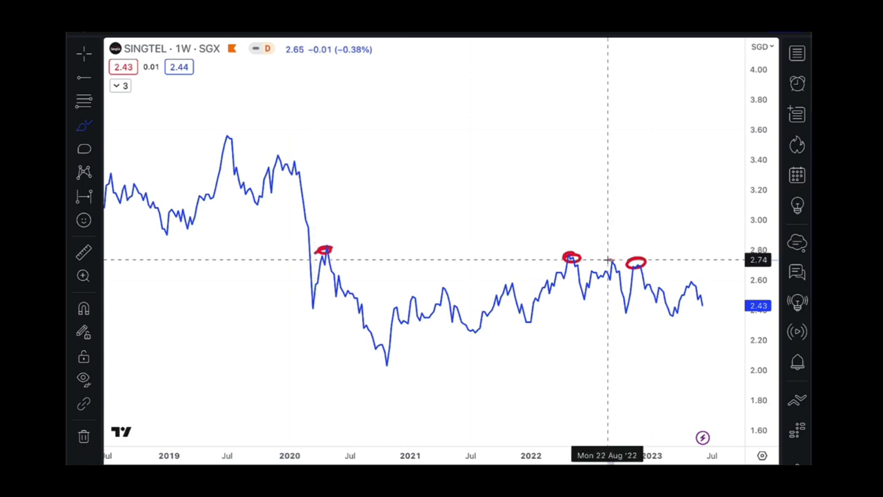
left_click_drag(607, 256, 610, 262)
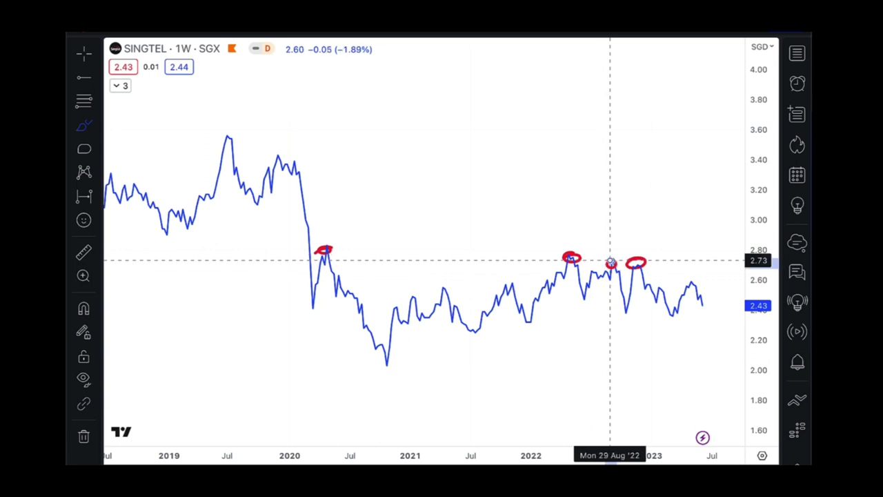
mouse_move(171, 229)
left_mouse_down()
mouse_move(157, 232)
mouse_move(174, 238)
mouse_move(171, 231)
left_mouse_up()
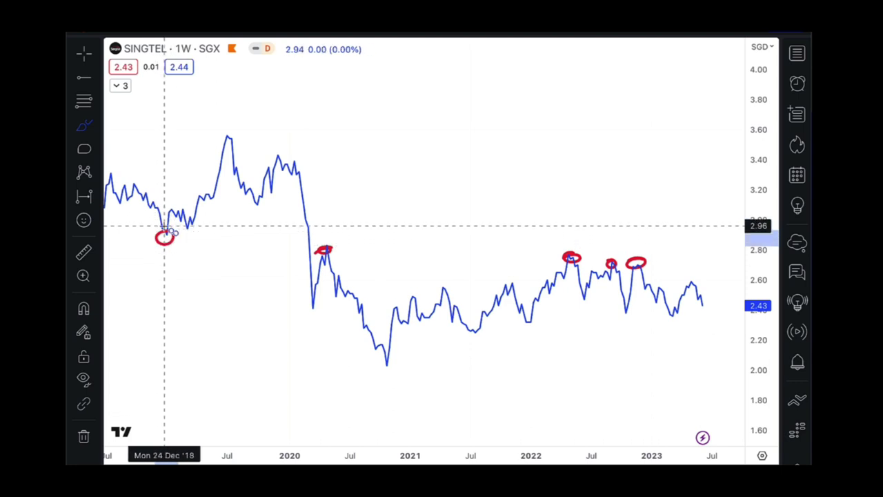
left_click(435, 32)
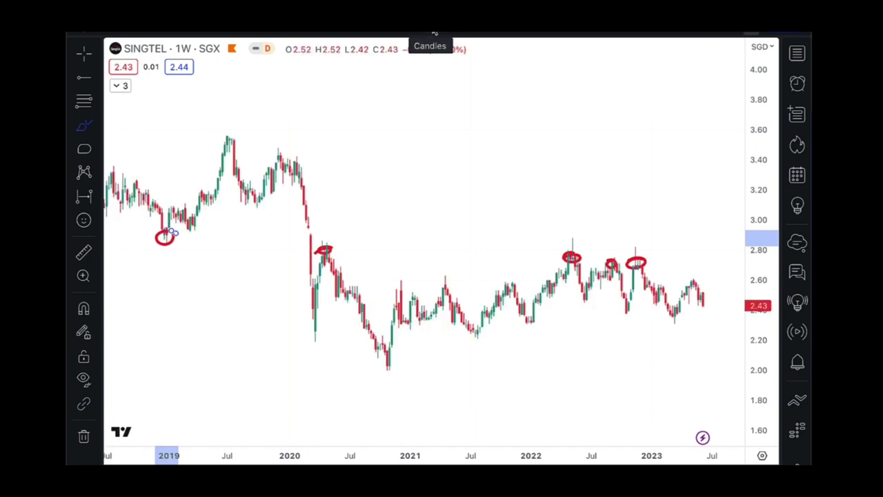
- Add a horizontal line at 2.85 and number the 2019, 2020 and two 2022 touches 1 to 4
left_click(576, 241)
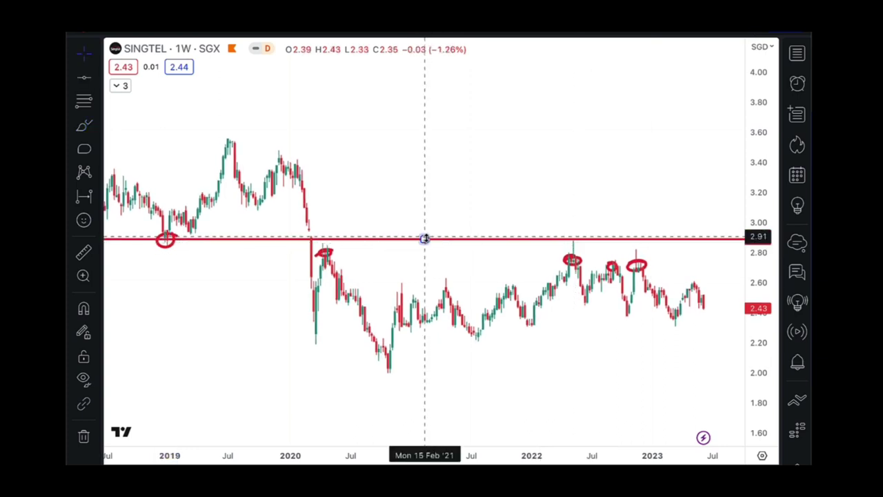
left_click_drag(424, 240, 424, 245)
left_click_drag(166, 253, 168, 268)
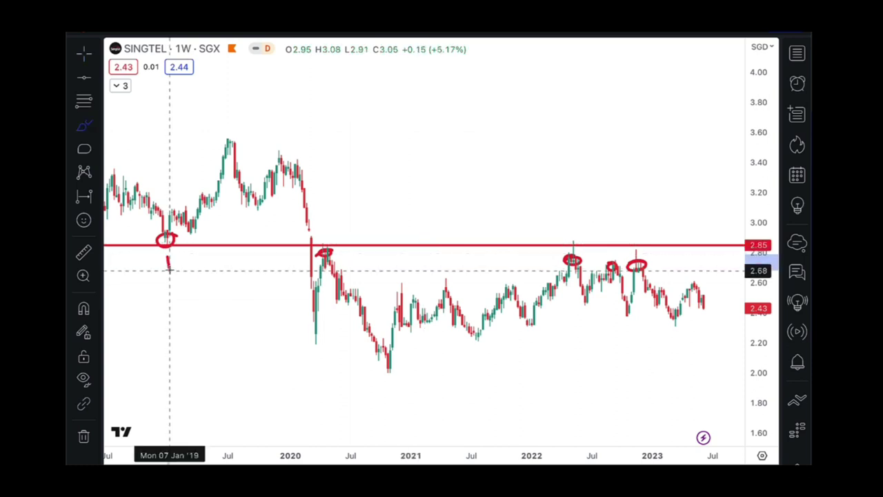
left_click_drag(321, 223, 335, 237)
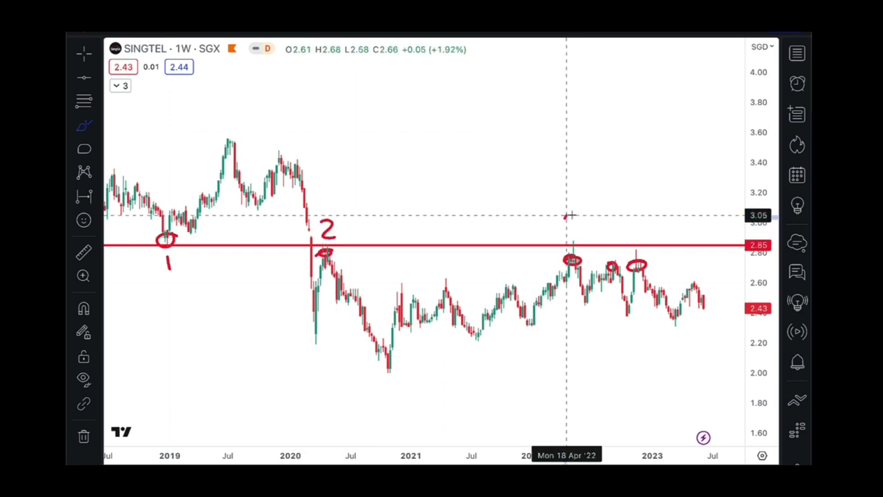
left_click_drag(565, 218, 571, 232)
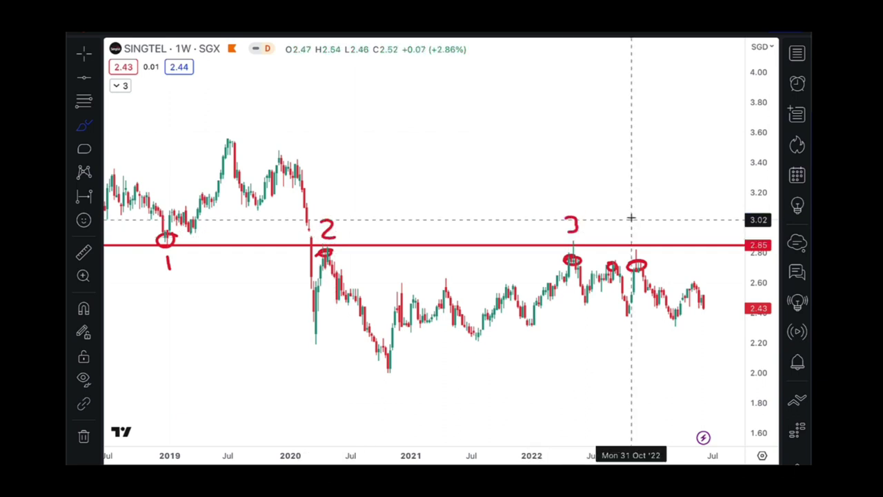
left_click_drag(634, 219, 642, 236)
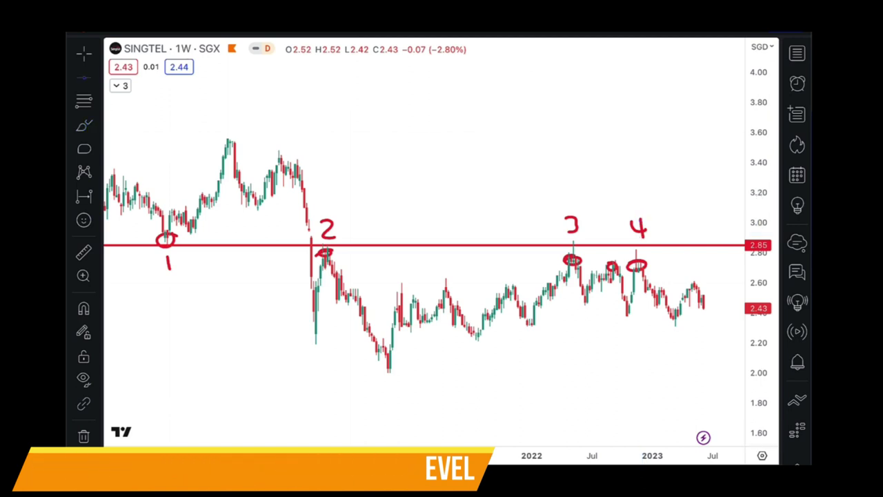
- Add a horizontal support line at 2.32 and colour it green
left_click(424, 319)
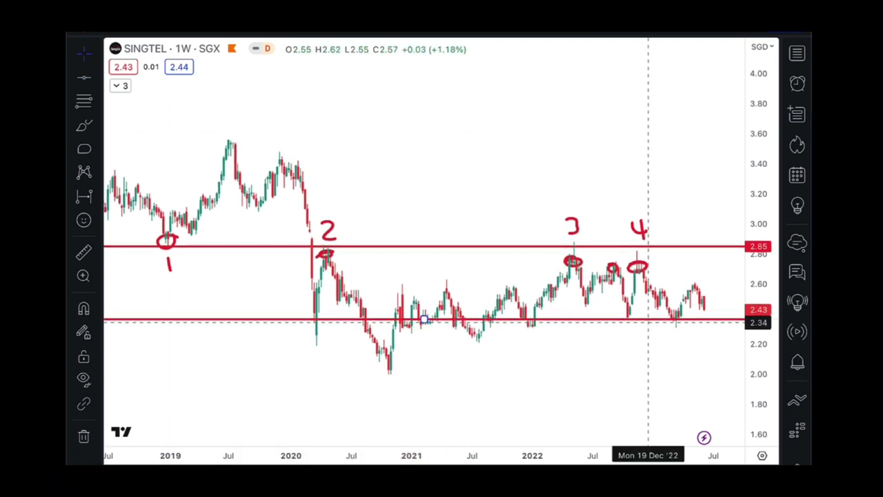
left_click_drag(423, 320, 424, 326)
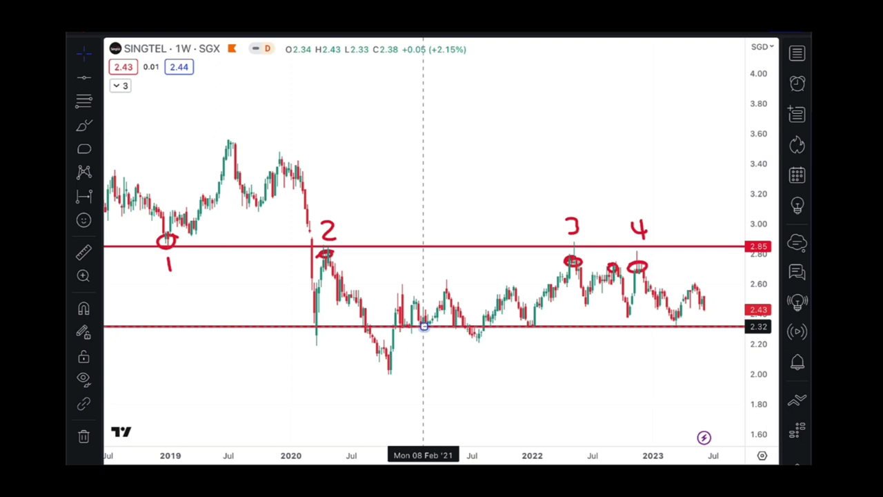
left_click(190, 476)
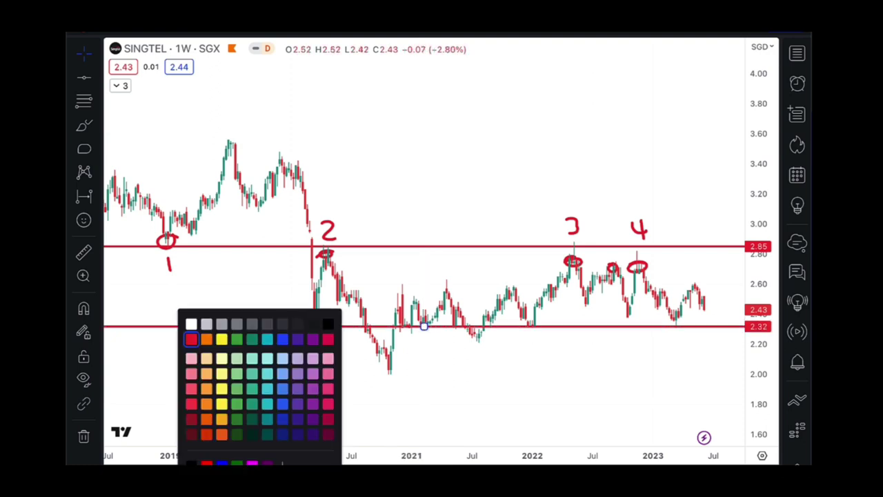
left_click(236, 338)
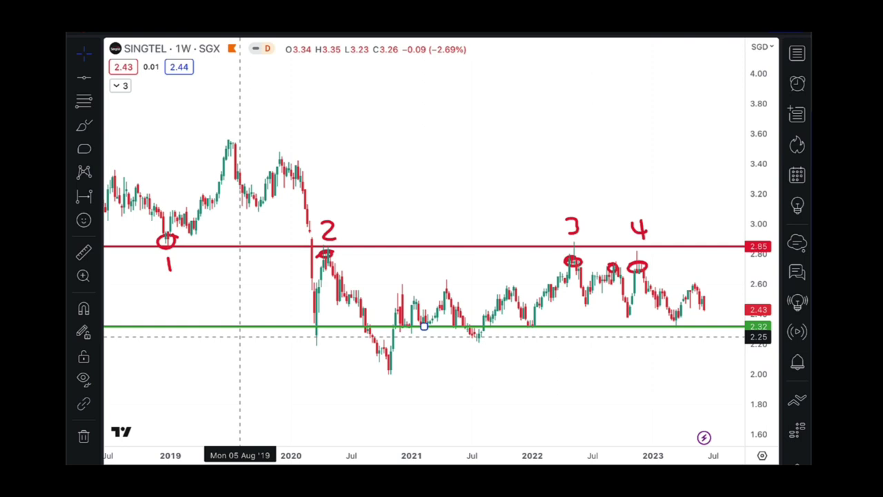
- Brush-circle the March 2020, Dec 2020, Jan 2022 and 2023 lows touching the support line
left_click(84, 125)
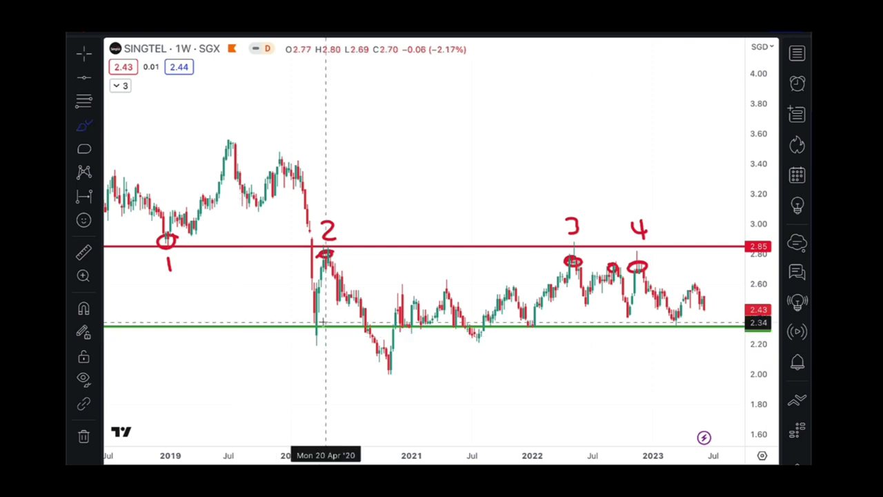
mouse_move(323, 322)
left_mouse_down()
mouse_move(316, 339)
mouse_move(322, 323)
left_mouse_up()
left_click_drag(409, 318, 407, 322)
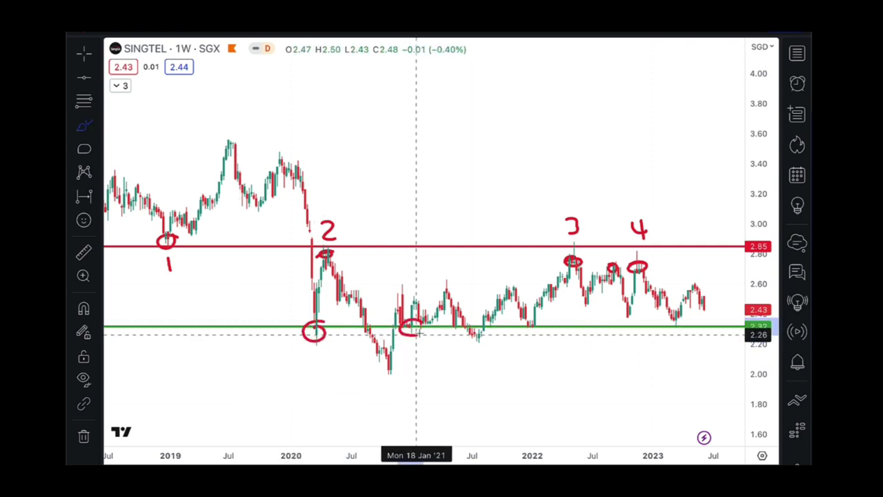
left_click_drag(536, 317, 542, 320)
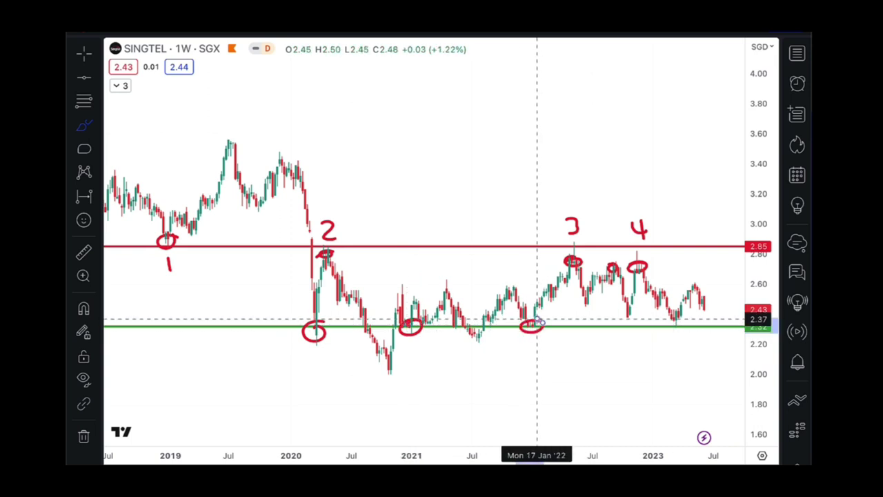
left_click_drag(670, 318, 683, 320)
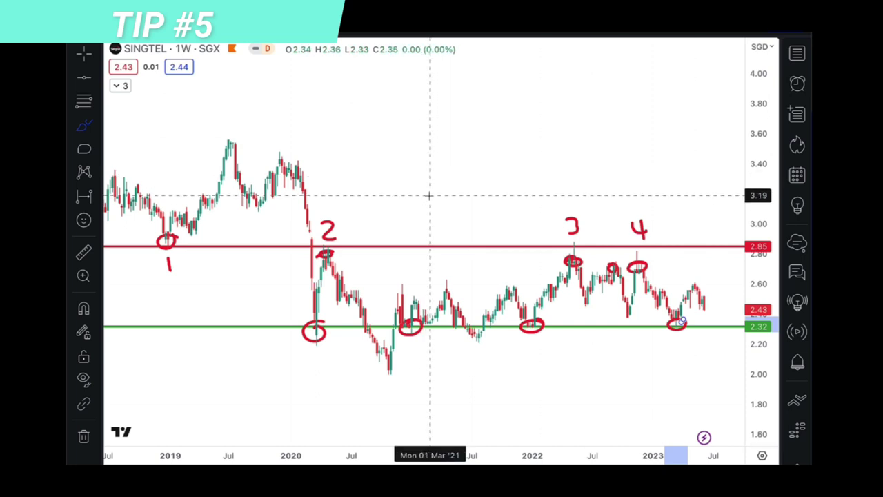
- Bring 2009–2023 into view on the Singtel weekly chart and circle the 2009–2012 prices near 2.85
scroll(395, 137, "down", 8)
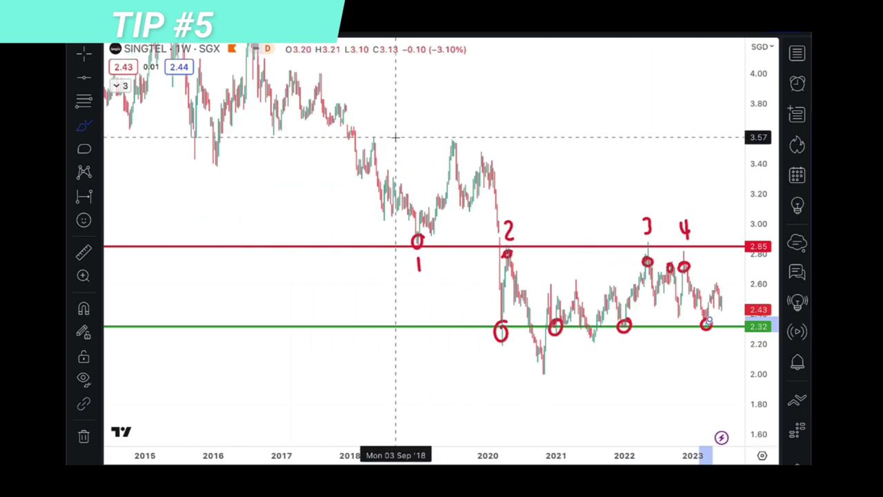
scroll(397, 137, "down", 6)
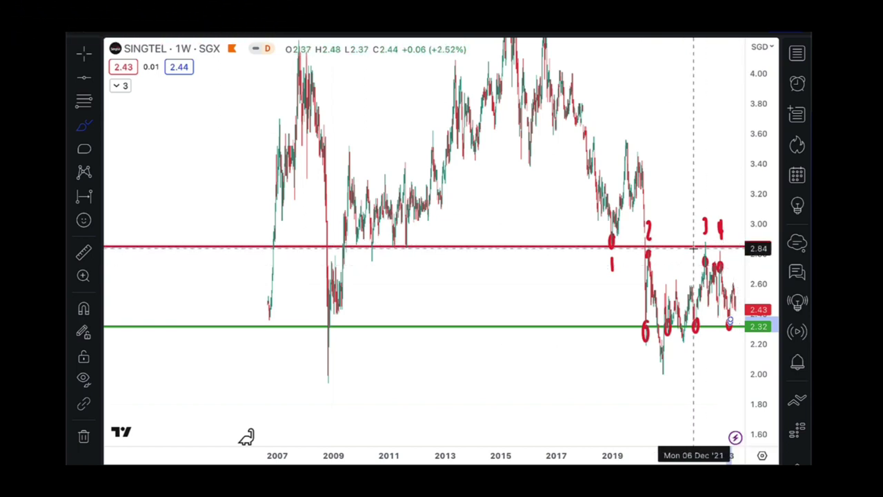
mouse_move(416, 240)
left_mouse_down()
mouse_move(347, 247)
mouse_move(414, 238)
left_mouse_up()
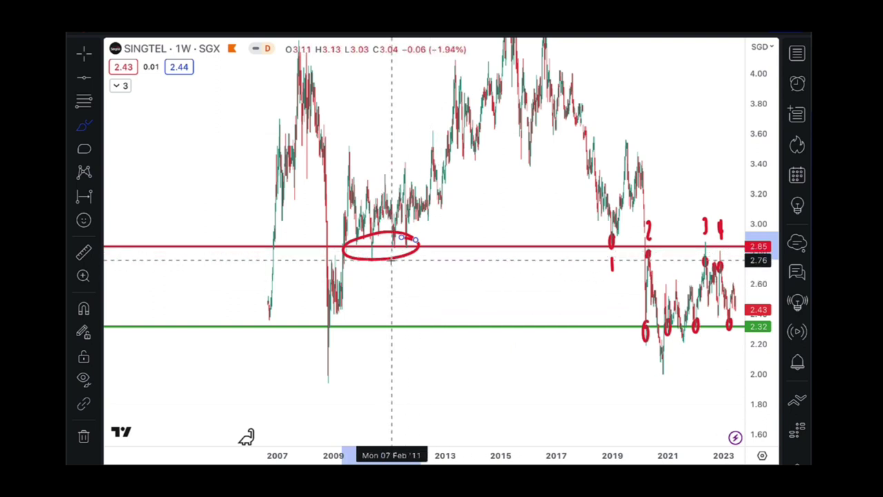
scroll(391, 259, "right", 5)
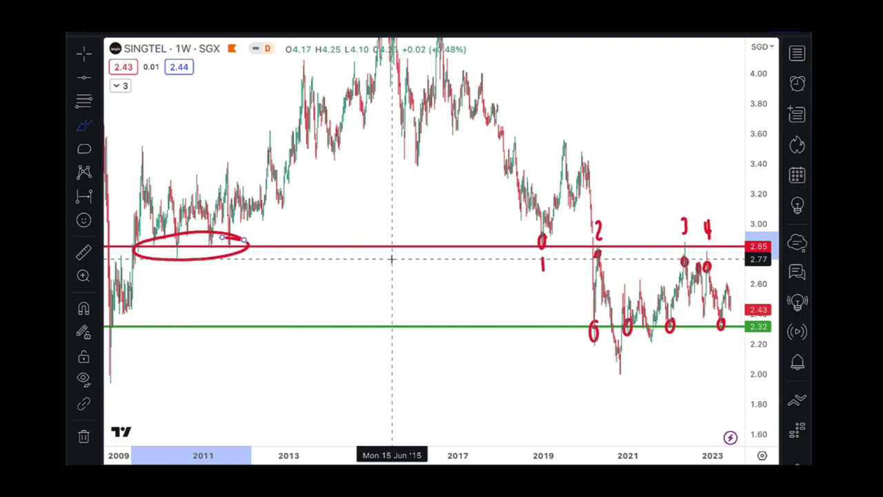
scroll(391, 259, "up", 5)
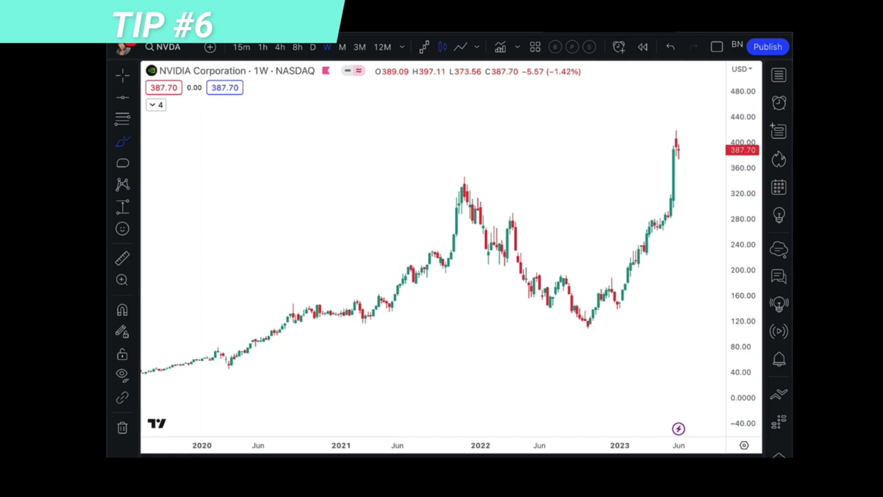
- Circle the late-2022 NVIDIA low and draw arrows from it toward the recent highs
mouse_move(621, 291)
left_mouse_down()
mouse_move(591, 331)
mouse_move(585, 301)
mouse_move(653, 158)
mouse_move(664, 162)
left_mouse_up()
mouse_move(689, 129)
left_mouse_down()
mouse_move(681, 122)
mouse_move(688, 157)
mouse_move(673, 129)
left_mouse_up()
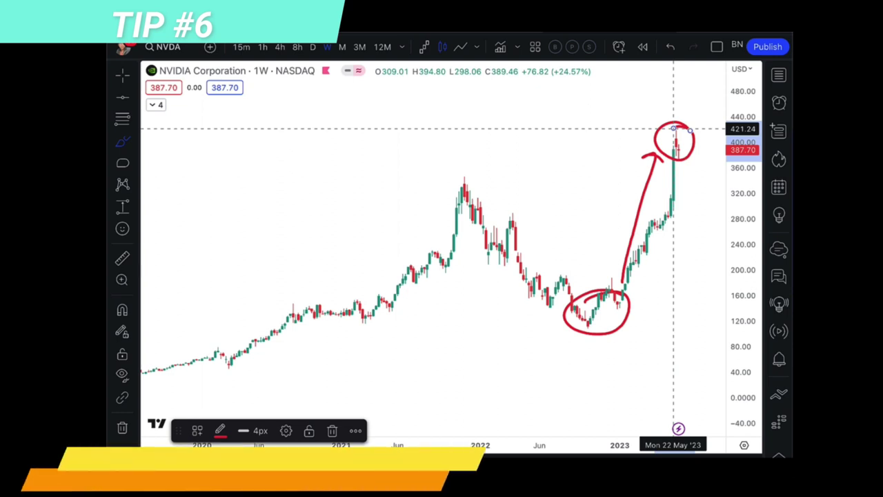
mouse_move(591, 356)
left_mouse_down()
mouse_move(591, 335)
mouse_move(615, 331)
left_mouse_up()
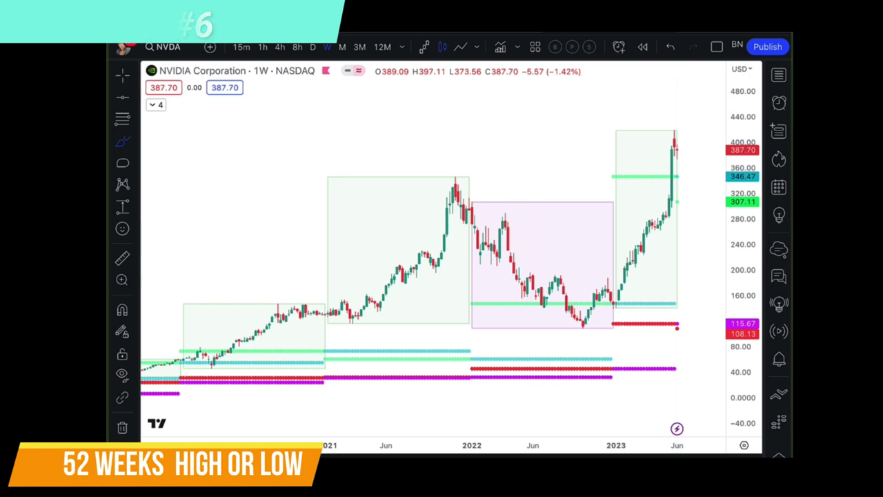
- Sketch a rising price line in the empty area, cross it with a horizontal level, and label it S
mouse_move(182, 259)
left_mouse_down()
mouse_move(197, 215)
mouse_move(229, 232)
mouse_move(299, 129)
left_mouse_up()
mouse_move(226, 167)
left_mouse_down()
mouse_move(303, 173)
mouse_move(224, 174)
mouse_move(242, 175)
left_mouse_up()
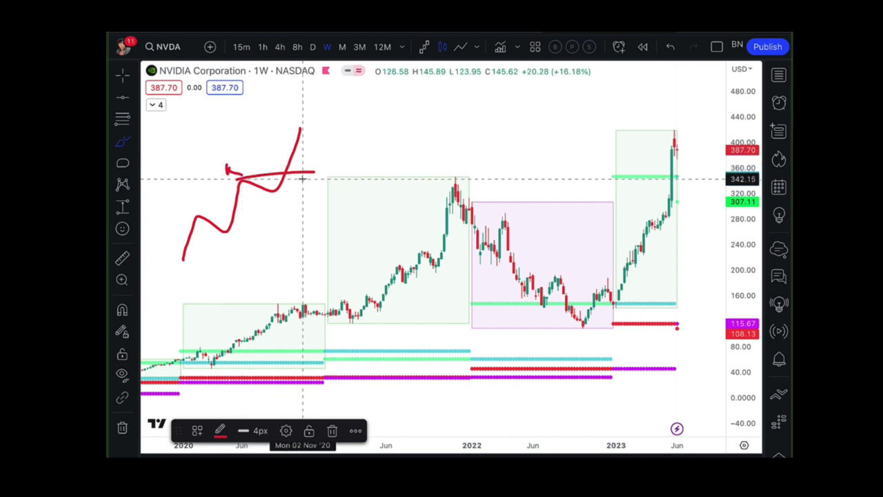
left_click_drag(301, 178, 289, 194)
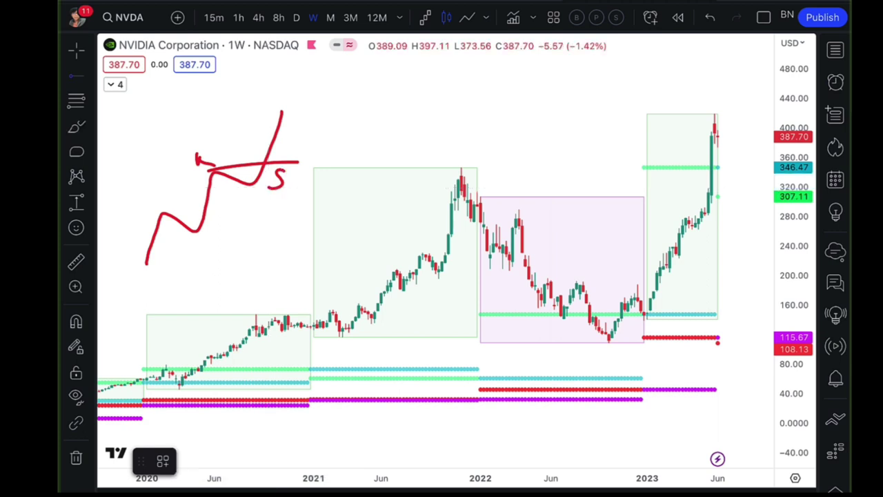
- Lay a horizontal ray at 147.77, trace the swing from the 2021 peak, then remove all 10 drawings
left_click(193, 315)
left_click_drag(193, 315, 151, 310)
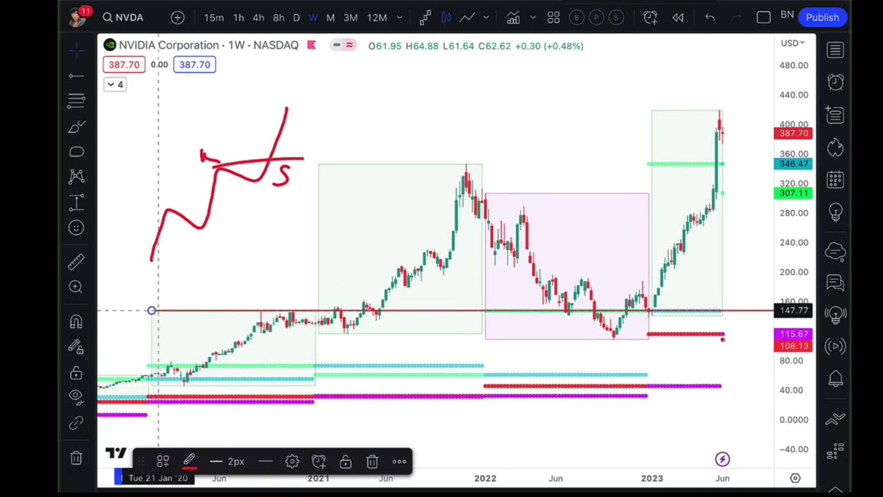
mouse_move(394, 299)
left_mouse_down()
mouse_move(459, 173)
mouse_move(477, 173)
mouse_move(522, 215)
mouse_move(586, 301)
mouse_move(586, 325)
mouse_move(722, 126)
mouse_move(729, 132)
left_mouse_up()
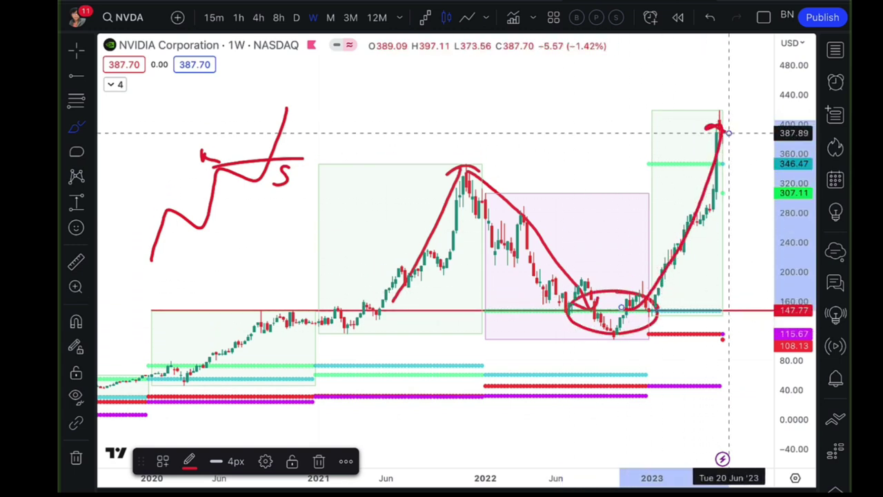
left_click(76, 457)
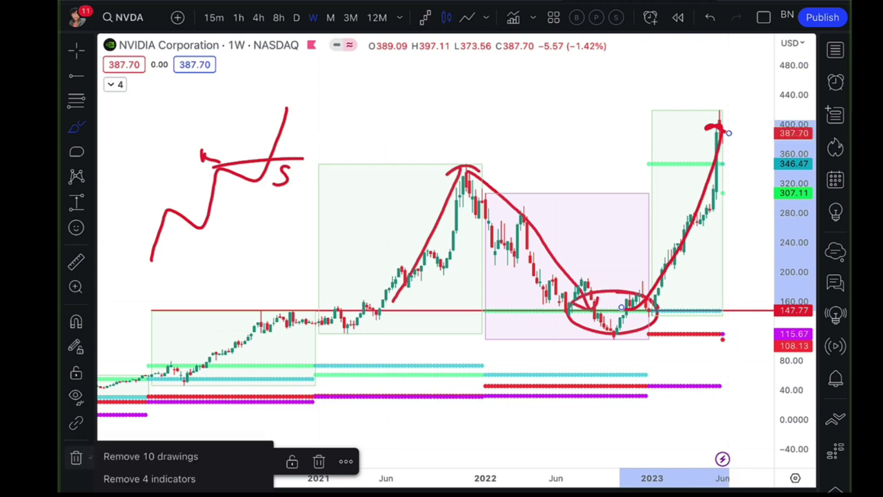
left_click(151, 456)
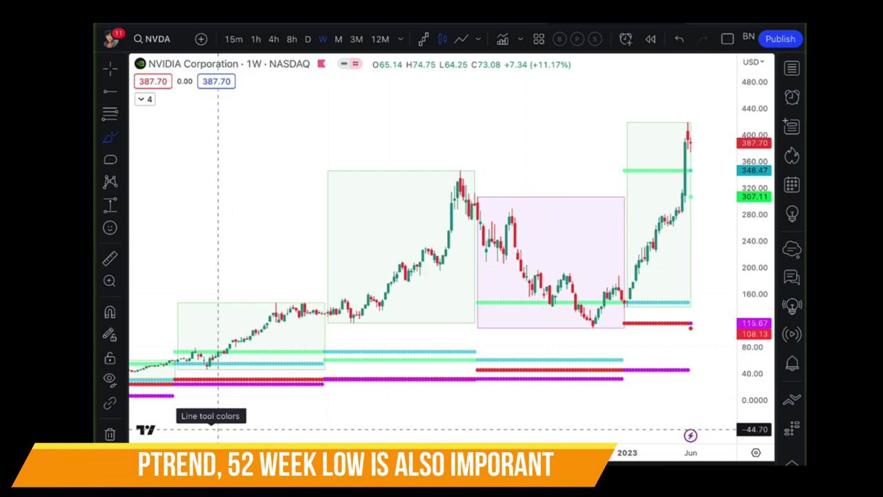
- Circle the 2020 peak and early-2021 dip, adding a small mark beside each
left_click_drag(322, 294, 292, 293)
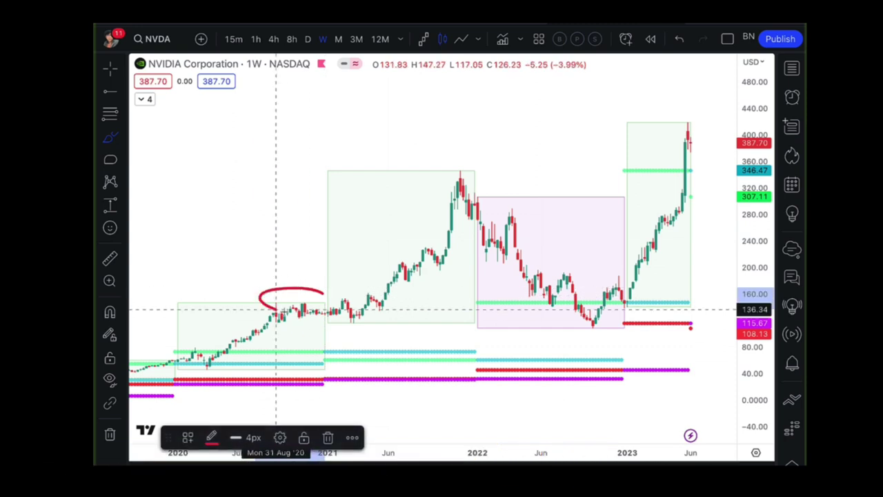
mouse_move(366, 315)
left_mouse_down()
mouse_move(325, 321)
mouse_move(347, 321)
left_mouse_up()
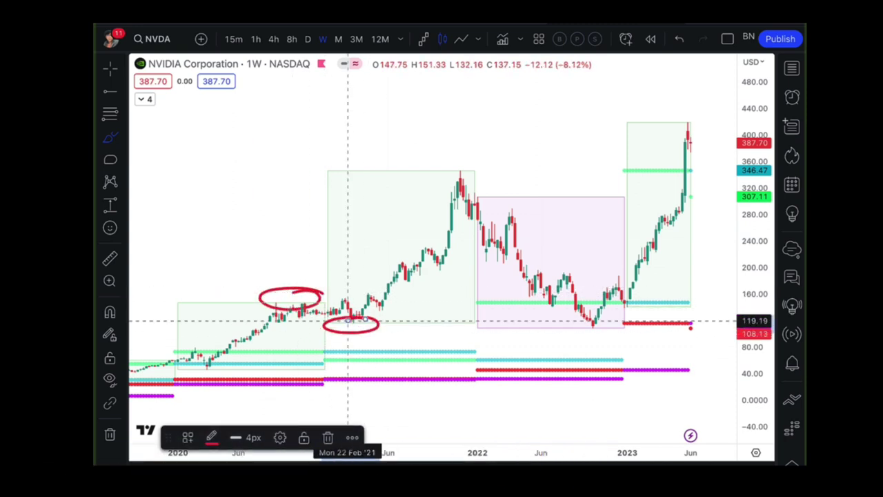
left_click_drag(281, 257, 291, 276)
left_click_drag(353, 342, 365, 355)
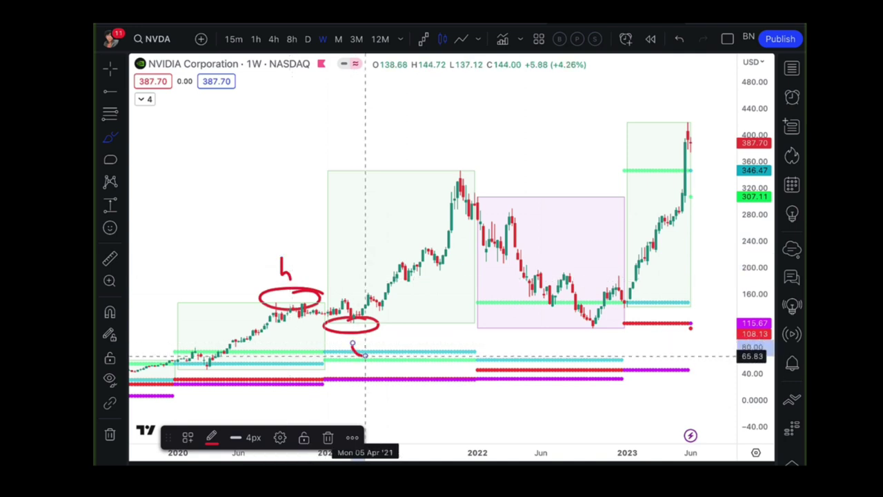
- Circle the mid-2022 and late-2022 lows, then ring both together in one ellipse
mouse_move(542, 296)
left_mouse_down()
mouse_move(540, 310)
mouse_move(561, 296)
left_mouse_up()
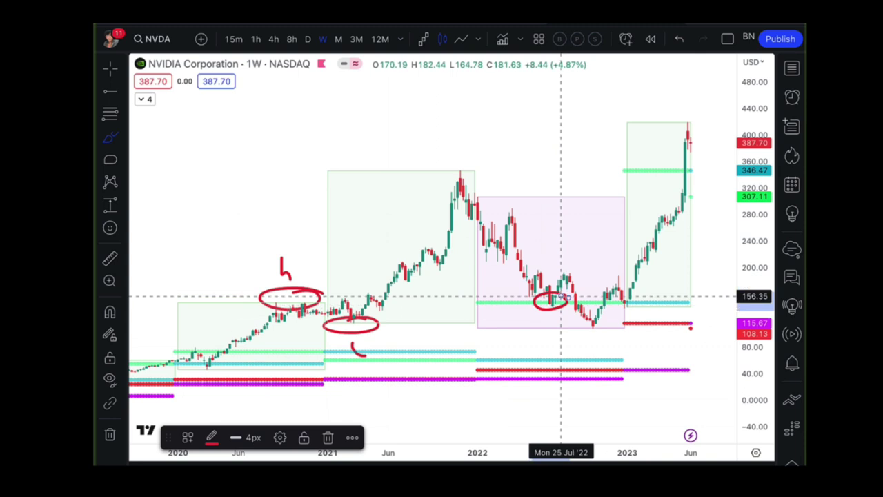
mouse_move(582, 319)
left_mouse_down()
mouse_move(583, 329)
mouse_move(578, 315)
left_mouse_up()
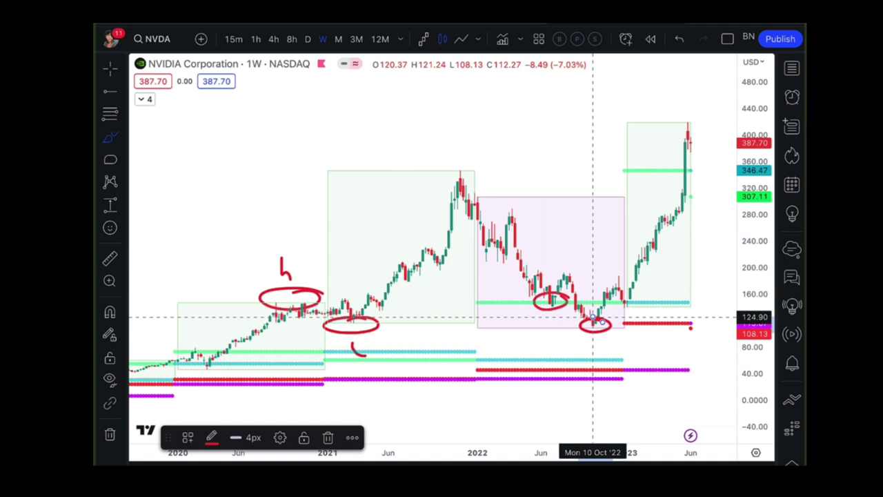
mouse_move(592, 320)
left_mouse_down()
mouse_move(531, 300)
mouse_move(610, 283)
left_mouse_up()
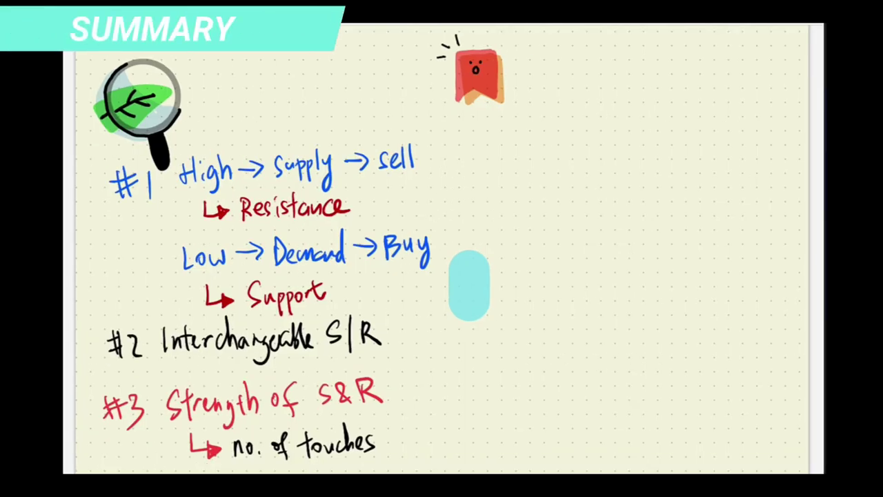
- Sketch a price peak with a downward arrow and a horizontal resistance line labelled R
mouse_move(519, 185)
left_mouse_down()
mouse_move(540, 128)
mouse_move(575, 183)
left_mouse_up()
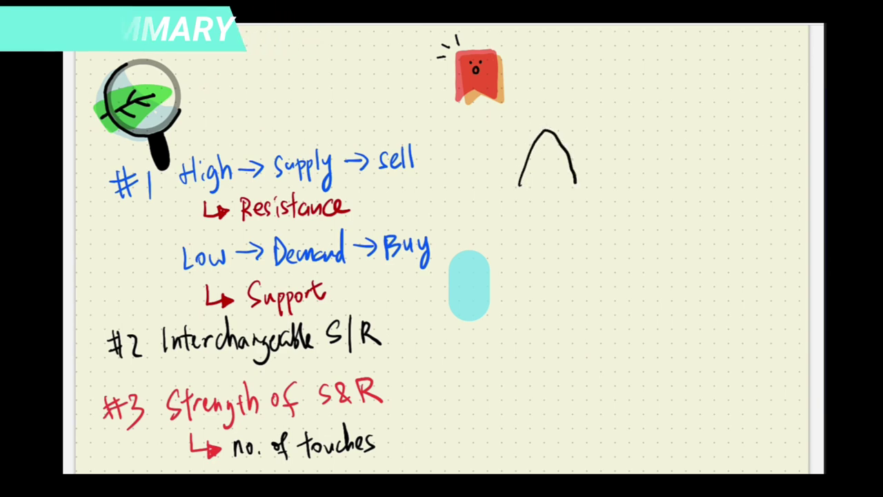
mouse_move(559, 100)
left_mouse_down()
mouse_move(559, 124)
mouse_move(569, 111)
left_mouse_up()
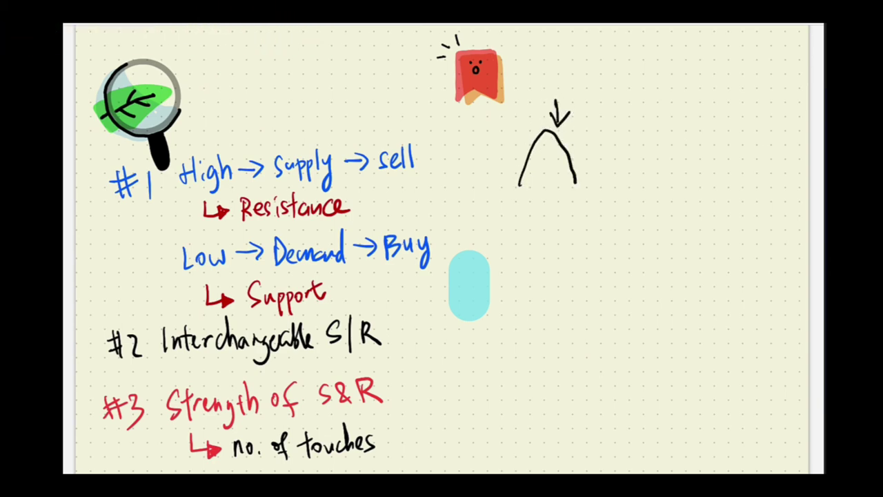
left_click_drag(525, 133, 599, 128)
mouse_move(601, 118)
left_mouse_down()
mouse_move(603, 141)
mouse_move(618, 141)
mouse_move(652, 166)
mouse_move(692, 124)
left_mouse_up()
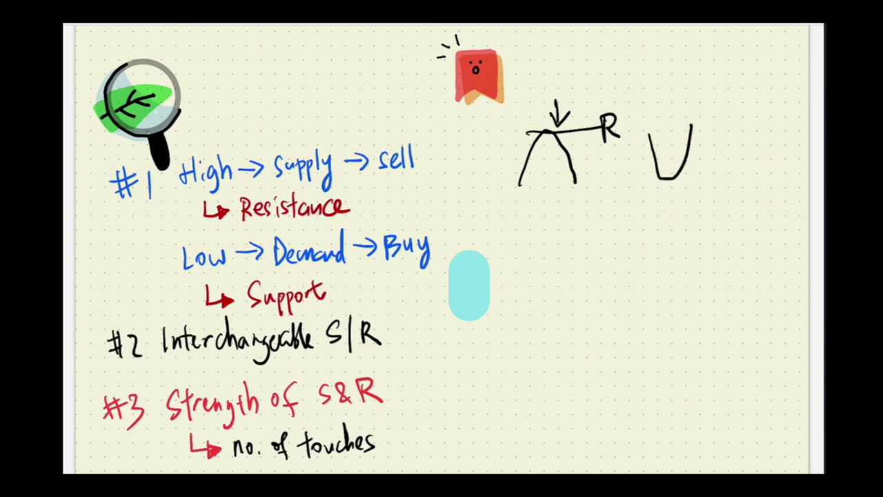